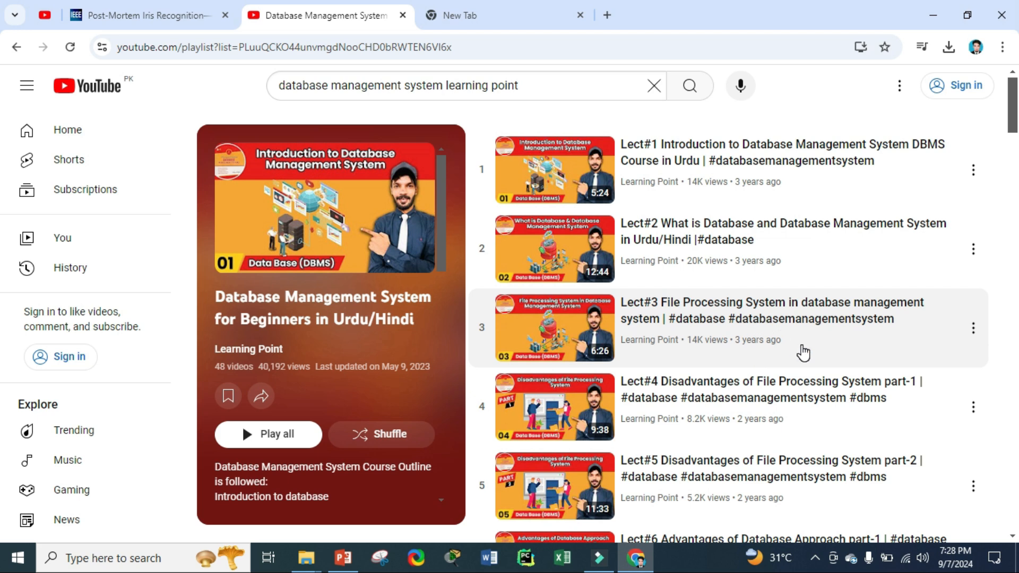
# Step: Run a Google search for 'mysql download' from the empty new tab
pyautogui.scroll(-8, 763, 360)
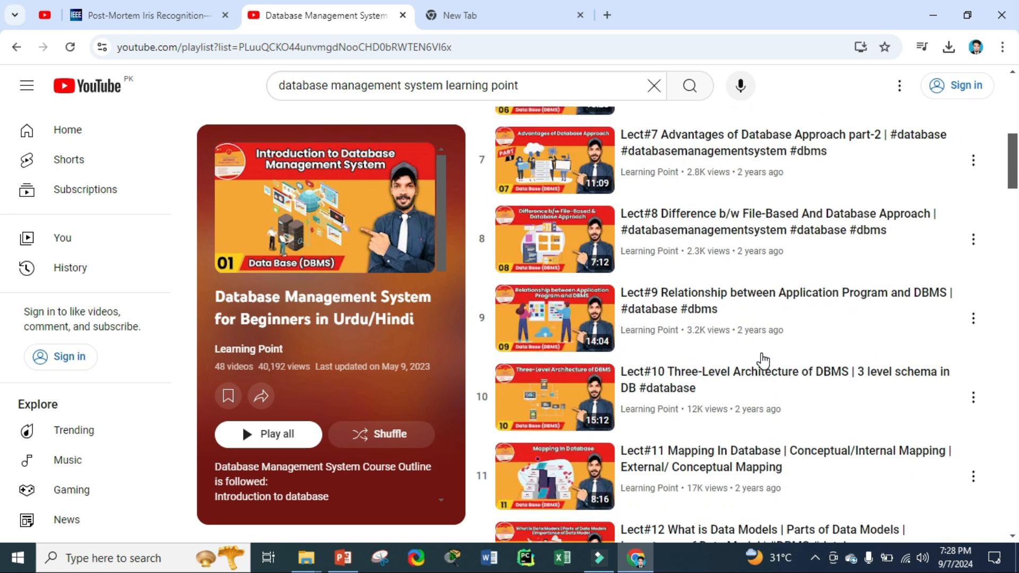
pyautogui.scroll(-20, 763, 361)
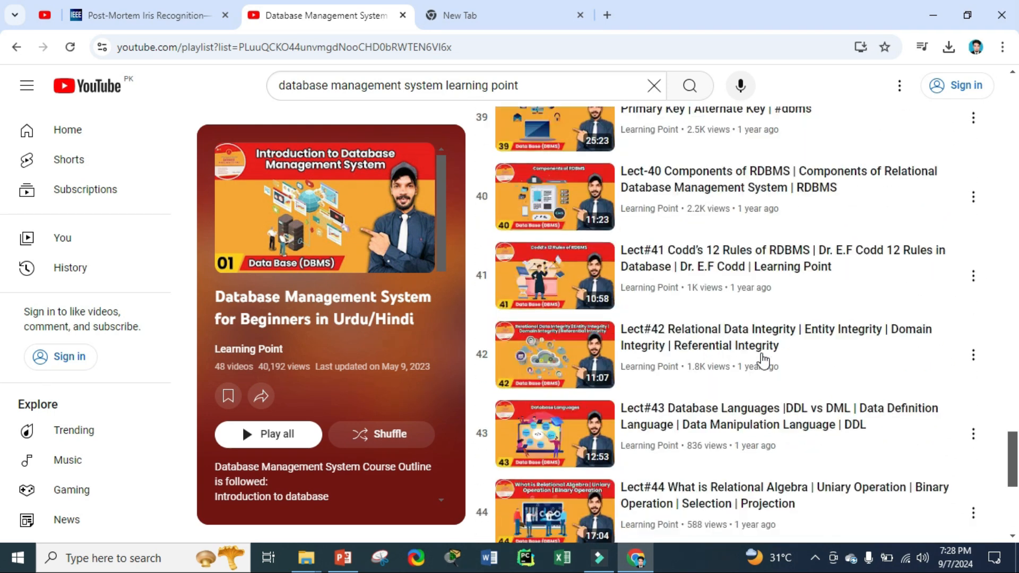
pyautogui.scroll(20, 762, 360)
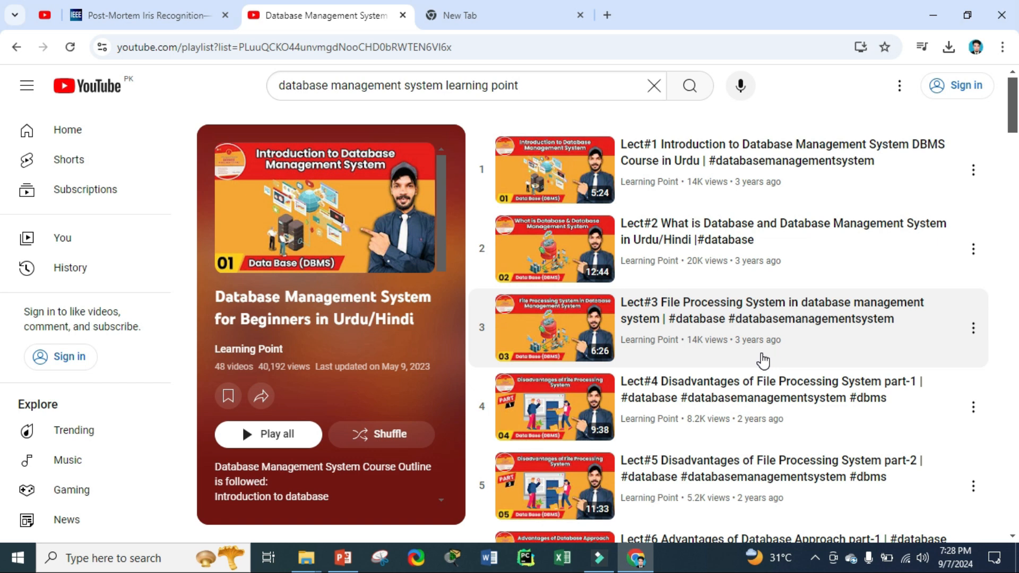
pyautogui.click(501, 7)
pyautogui.write('my')
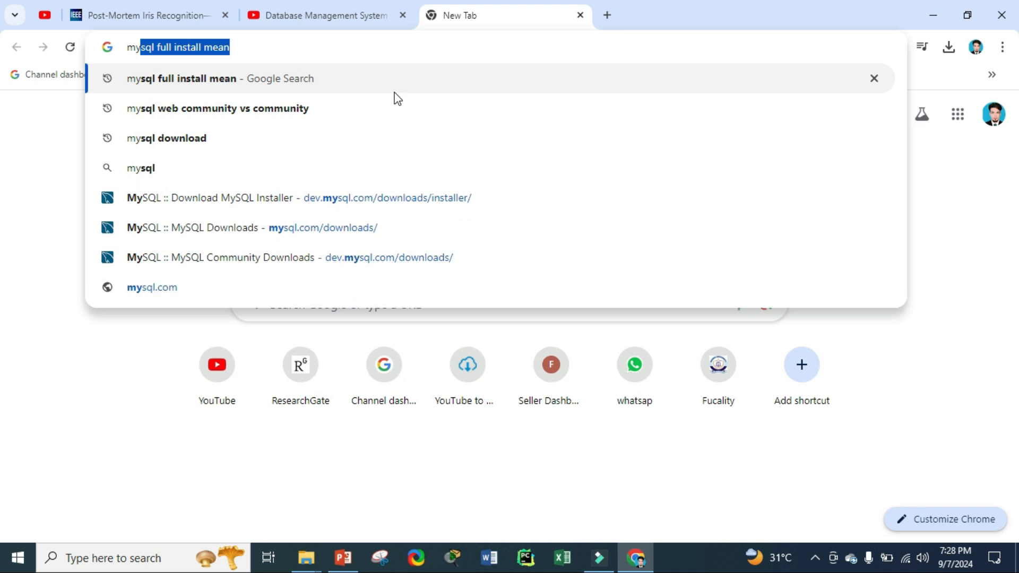
pyautogui.moveTo(248, 49); pyautogui.dragTo(154, 47)
pyautogui.press('BackSpace')
pyautogui.write('doo')
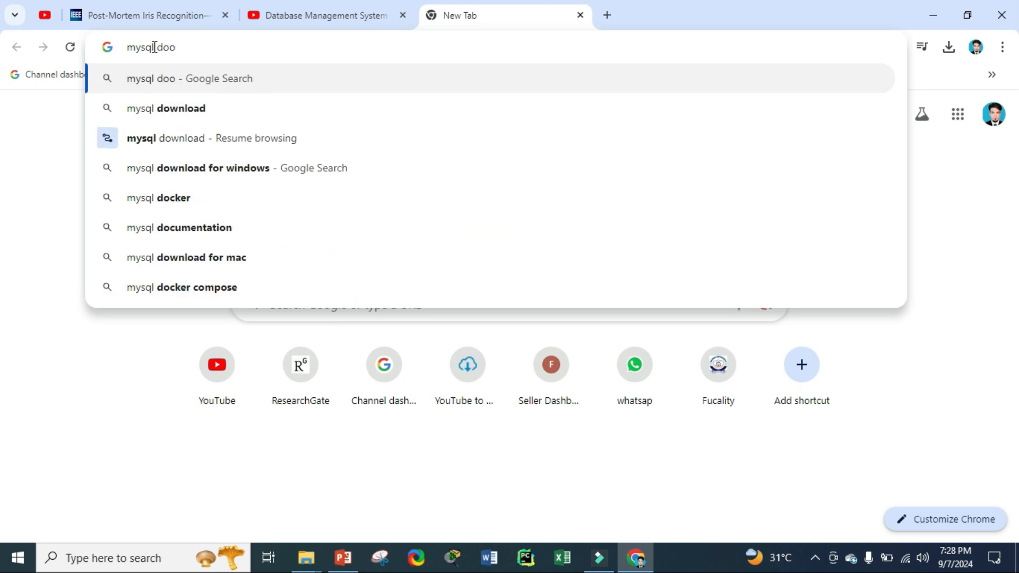
pyautogui.press('BackSpace')
pyautogui.write('w')
pyautogui.press('Return')
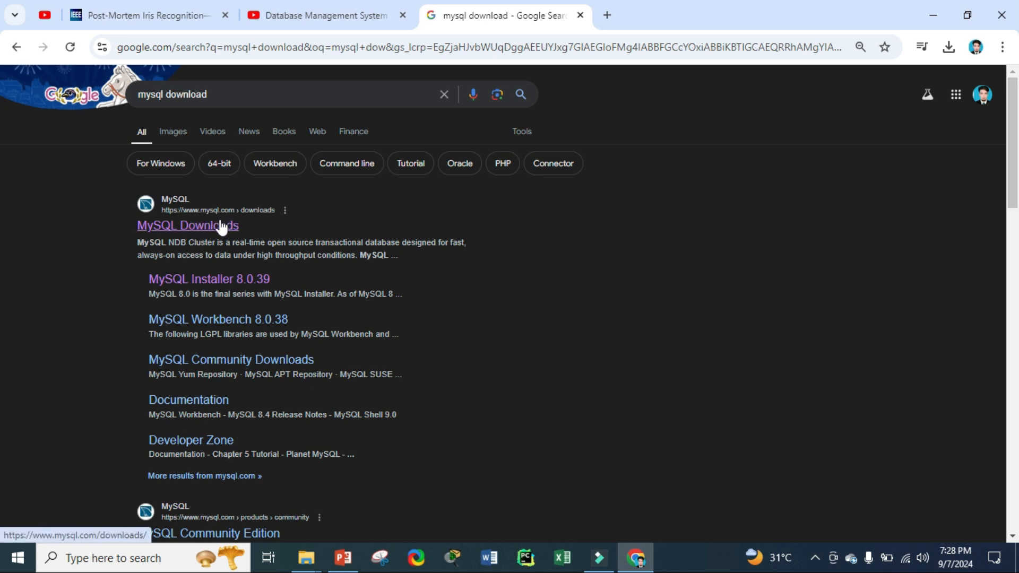
# Step: Go from MySQL Downloads via Community (GPL) Downloads to the MySQL Installer for Windows page
pyautogui.click(222, 228)
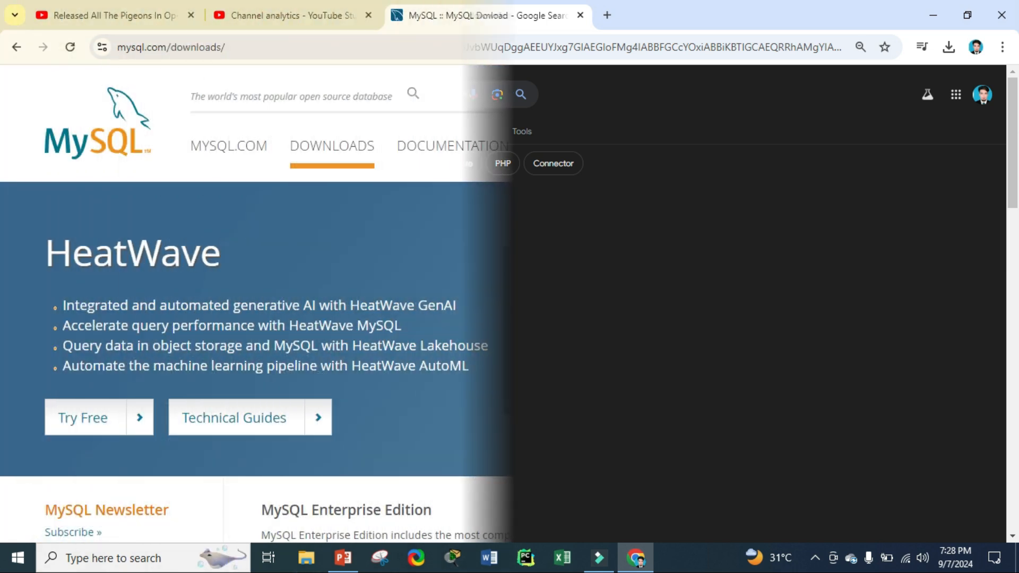
pyautogui.scroll(-7, 533, 300)
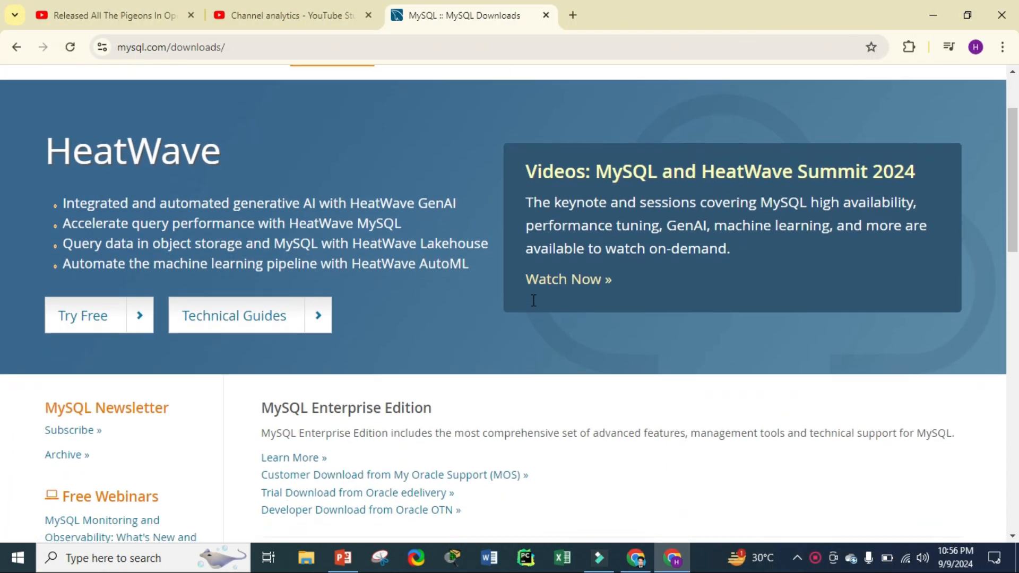
pyautogui.scroll(-3, 534, 300)
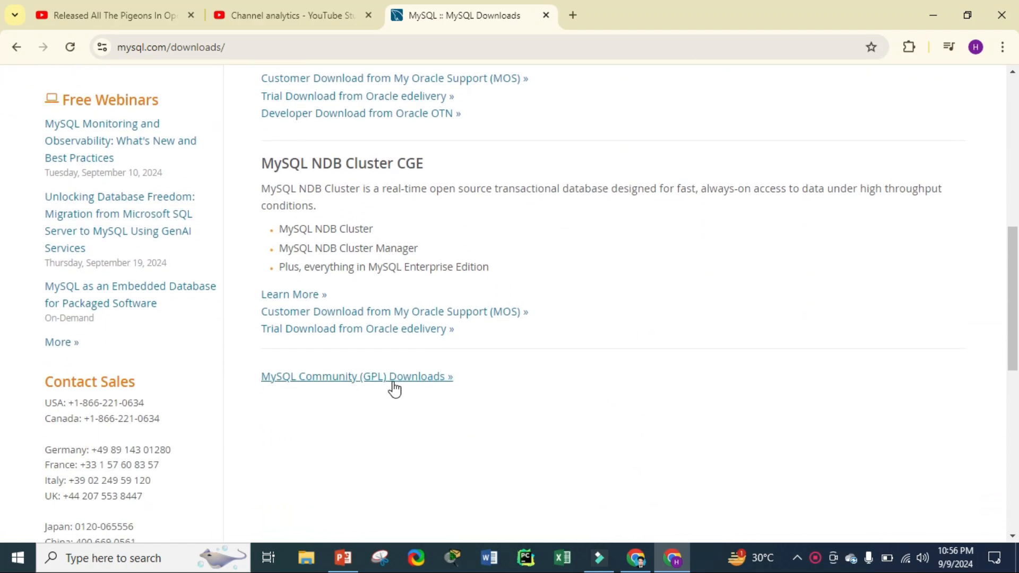
pyautogui.click(406, 378)
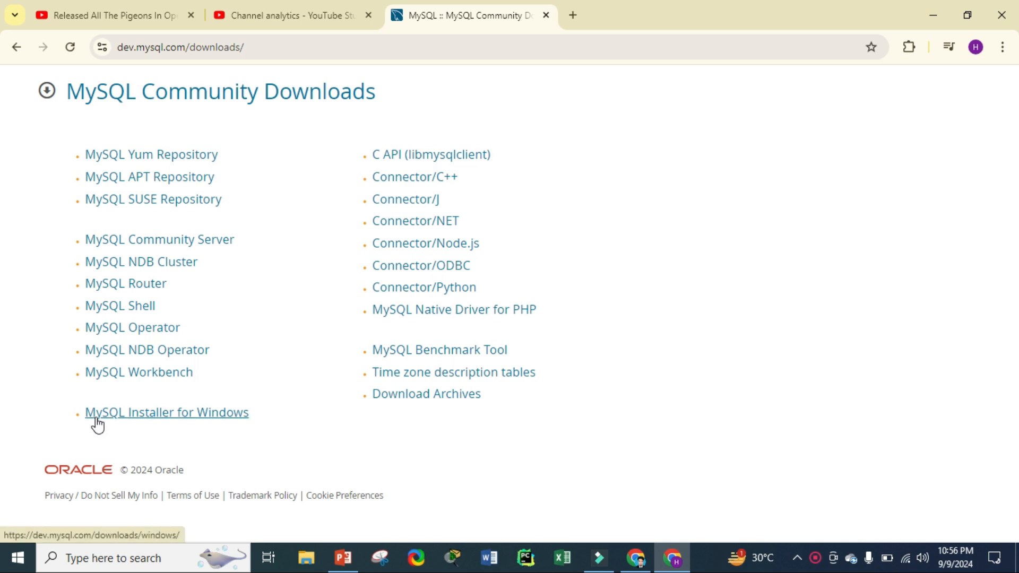
pyautogui.click(183, 420)
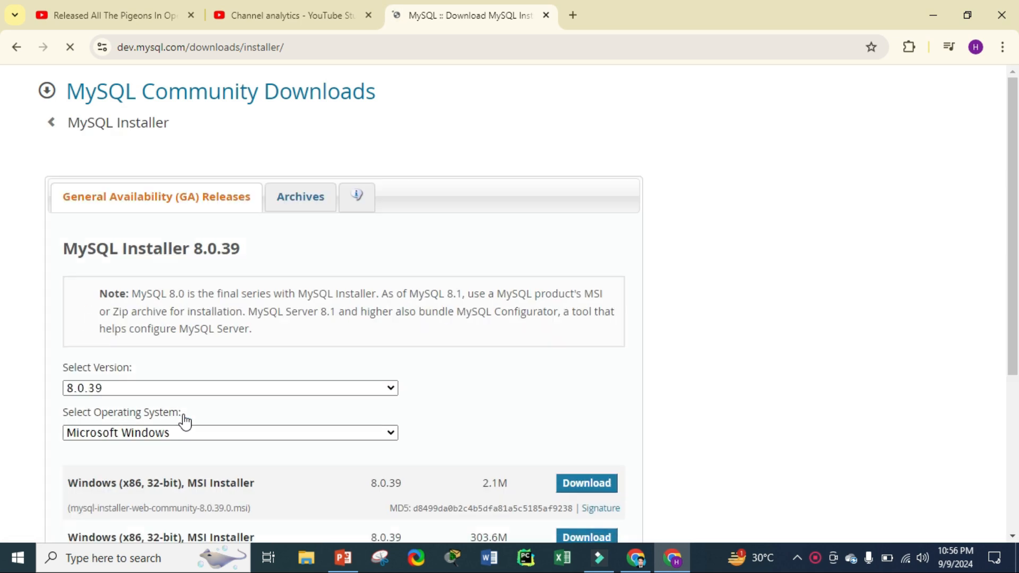
pyautogui.scroll(-1, 303, 392)
pyautogui.scroll(-2, 303, 392)
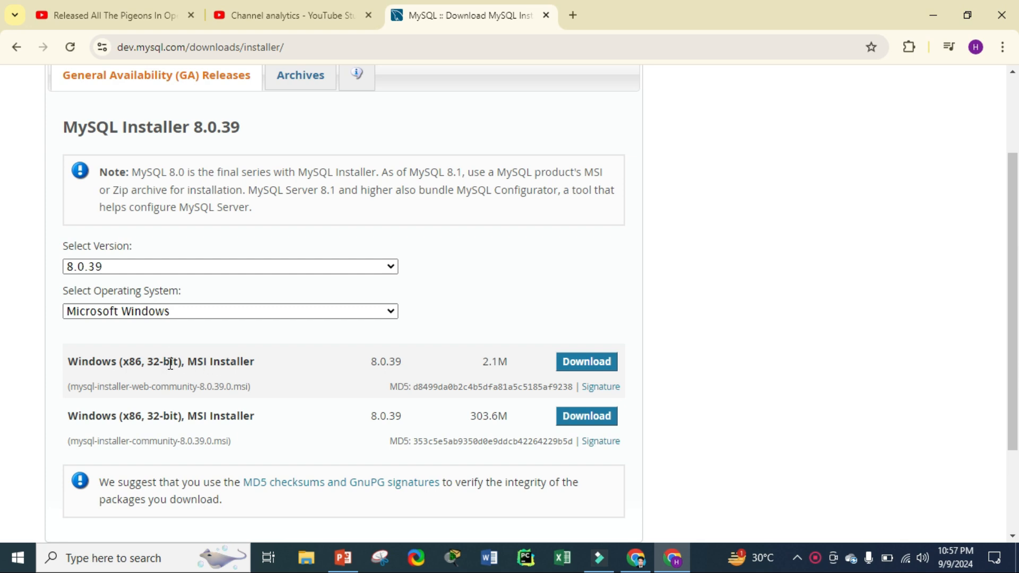
# Step: Download the 2.1M mysql-installer-web-community-8.0.39.0.msi without logging in and run it
pyautogui.click(586, 366)
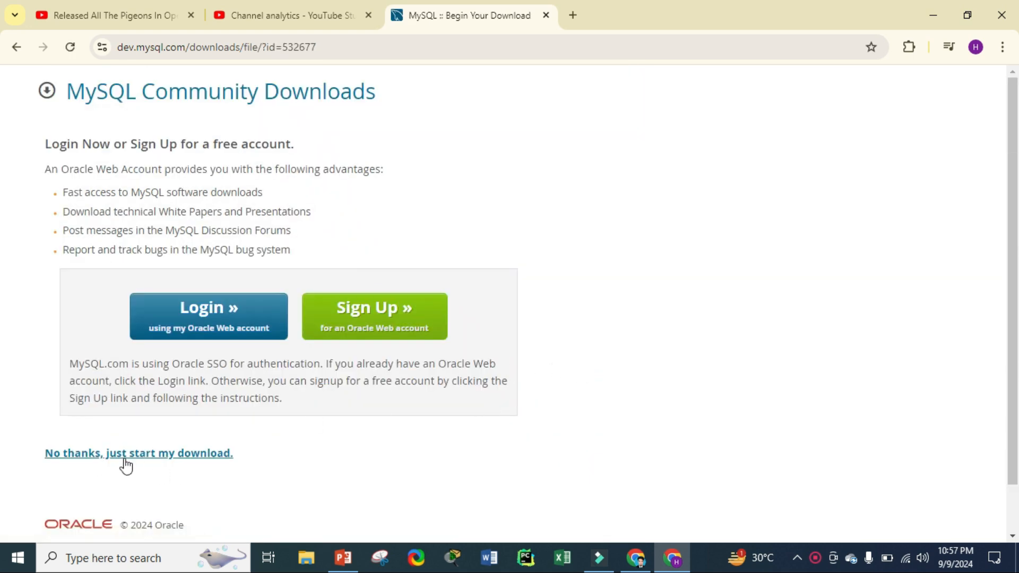
pyautogui.click(146, 462)
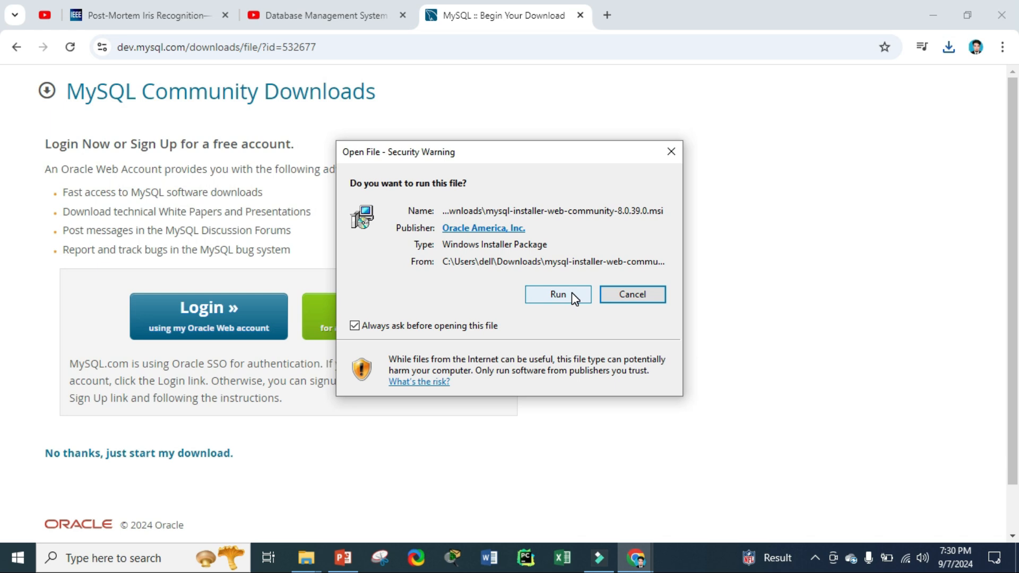
pyautogui.click(558, 294)
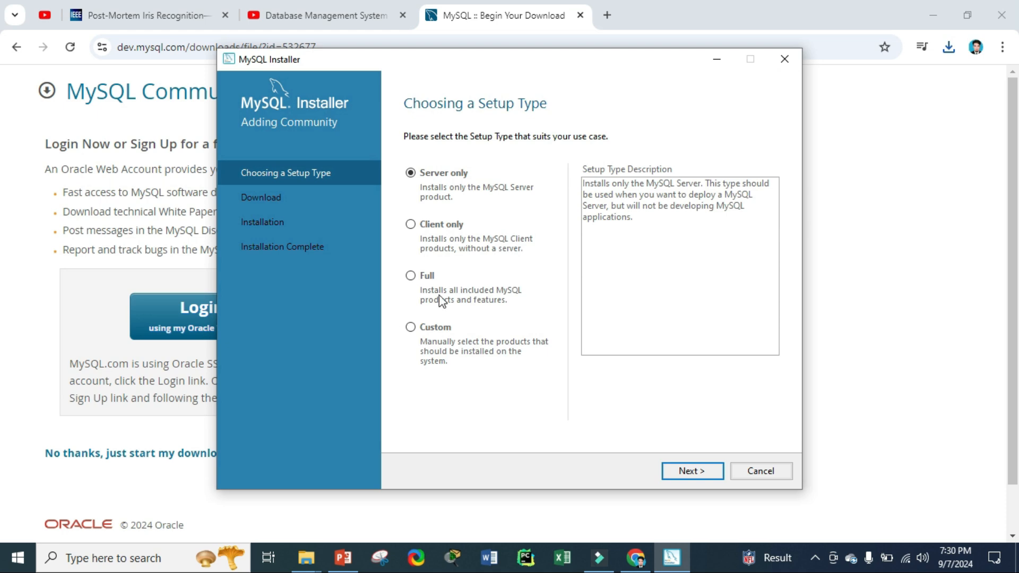
# Step: Pick the Full setup type and proceed to Check Requirements
pyautogui.click(411, 276)
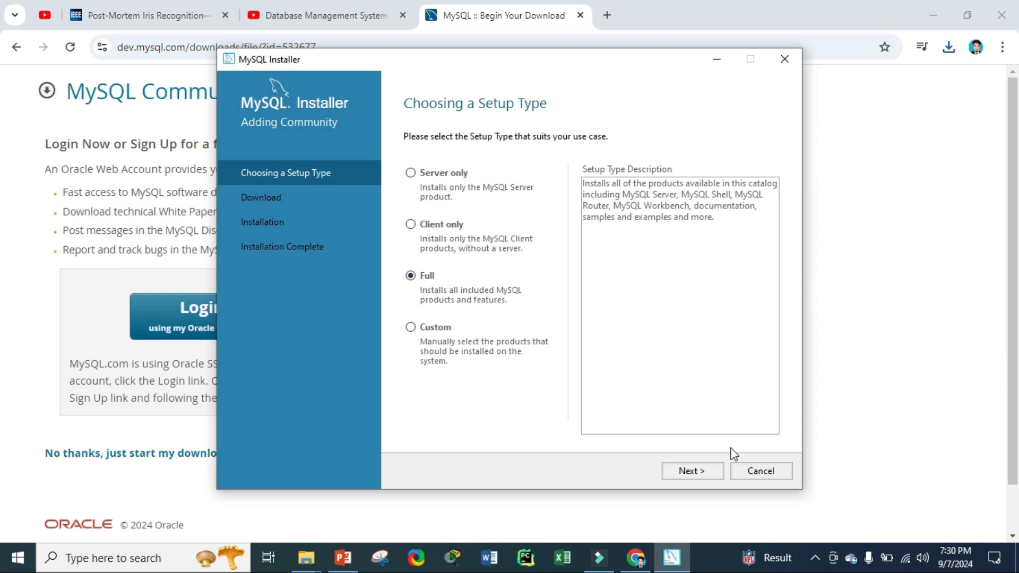
pyautogui.click(700, 471)
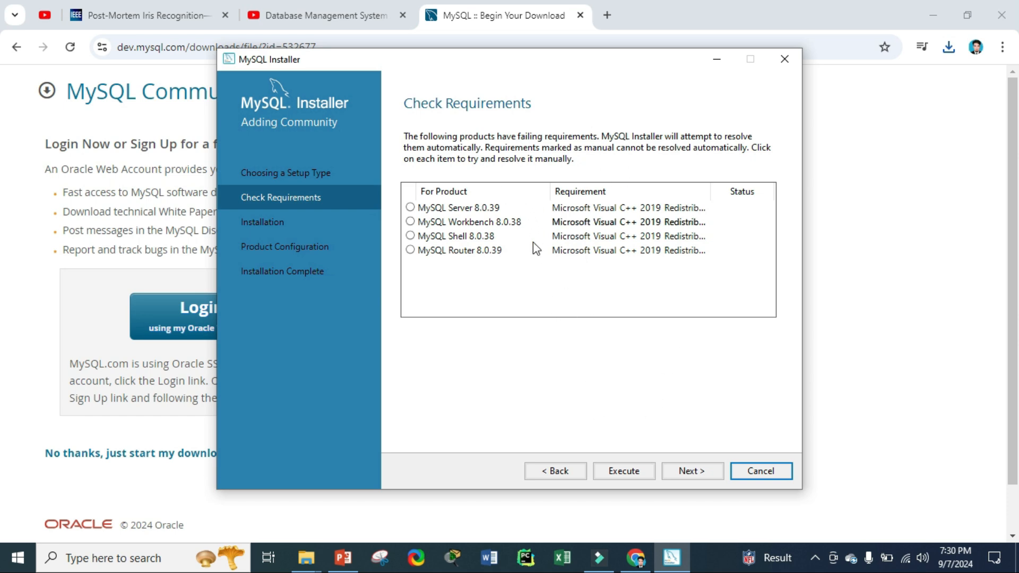
# Step: Accept the license and install Microsoft Visual C++ 2015-2019 Redistributable (x64) 14.29.30153
pyautogui.click(633, 474)
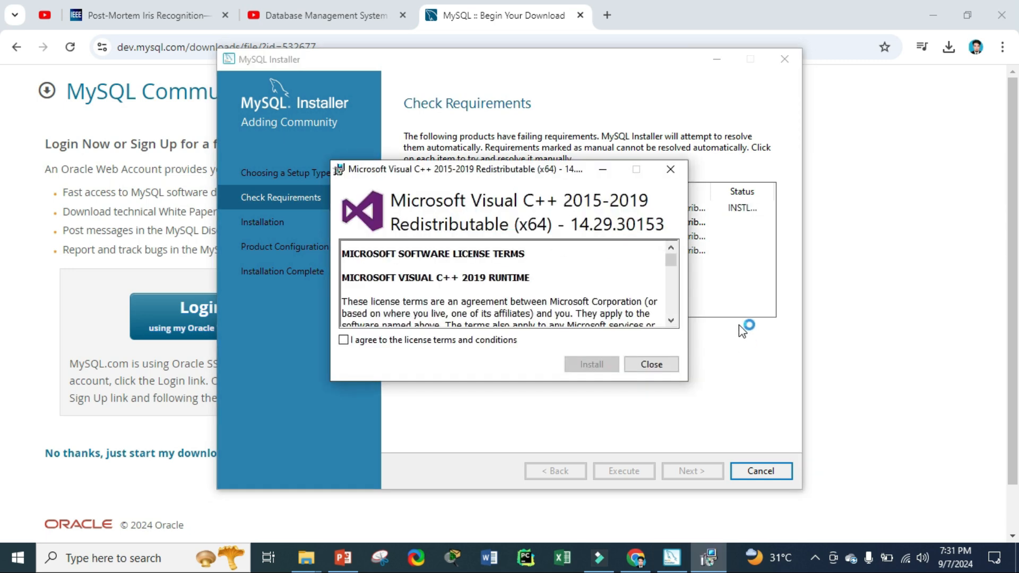
pyautogui.click(345, 341)
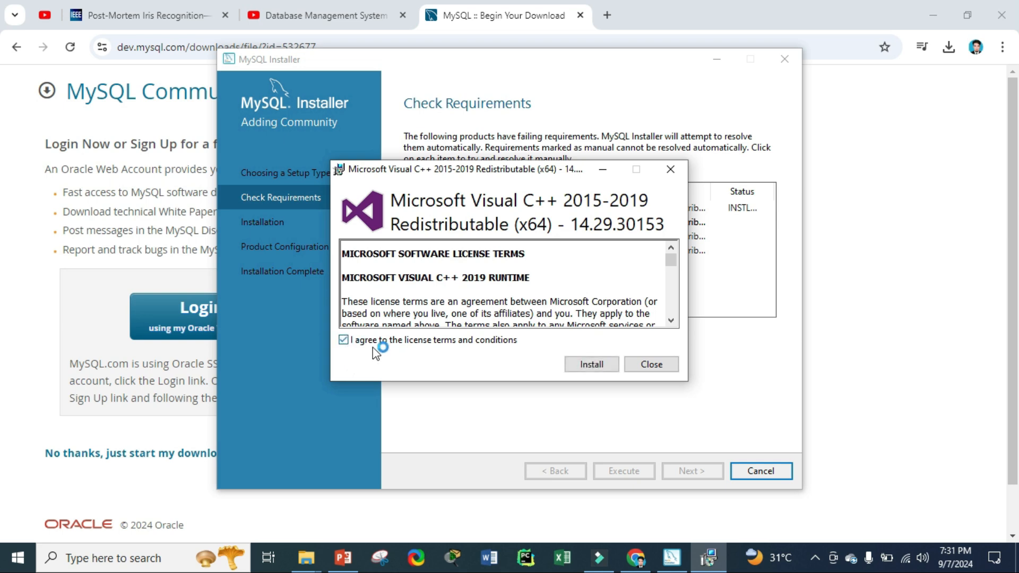
pyautogui.click(612, 368)
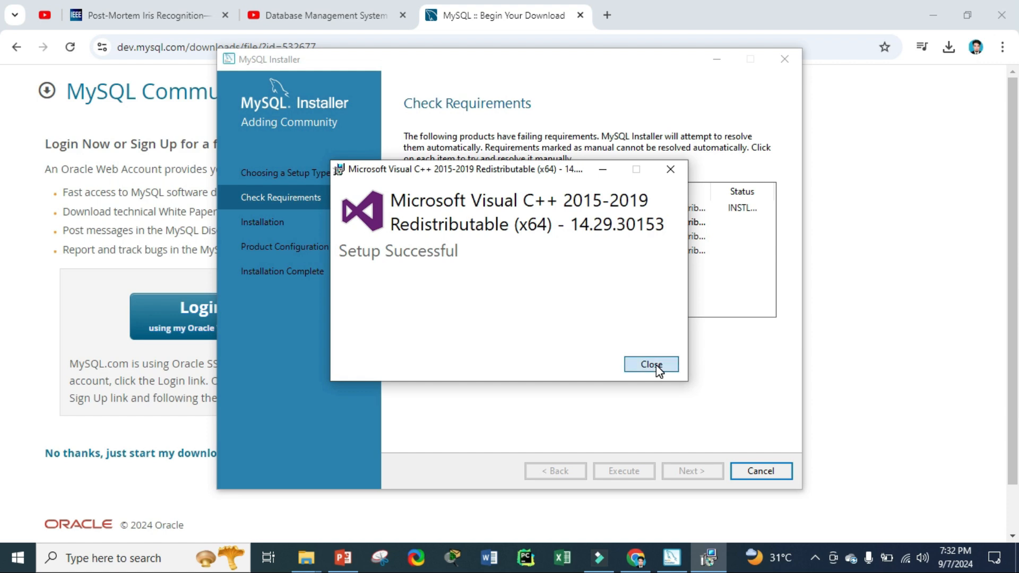
pyautogui.click(652, 365)
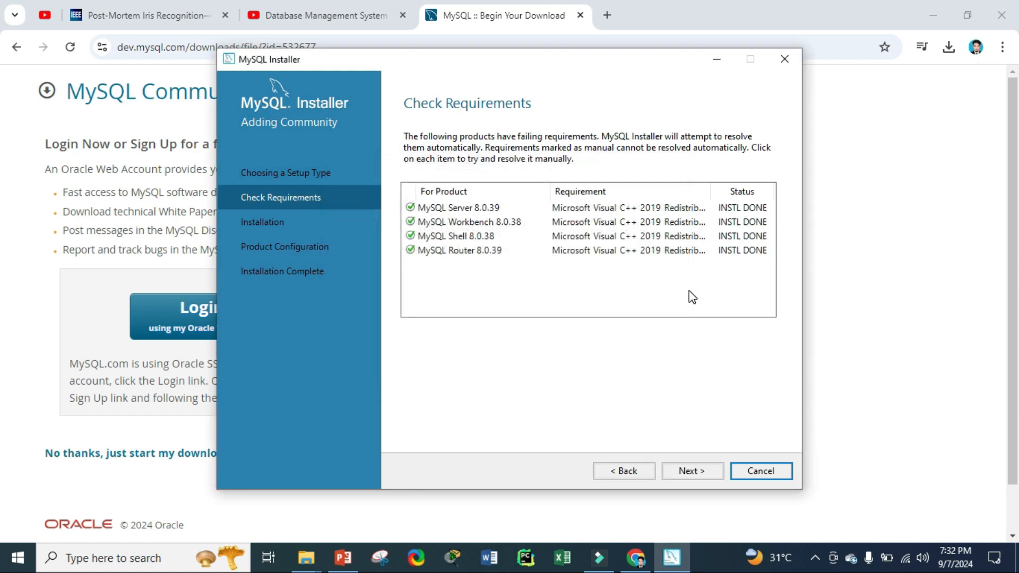
# Step: Install all six products, including MySQL Server 8.0.39 and Workbench 8.0.38
pyautogui.click(690, 472)
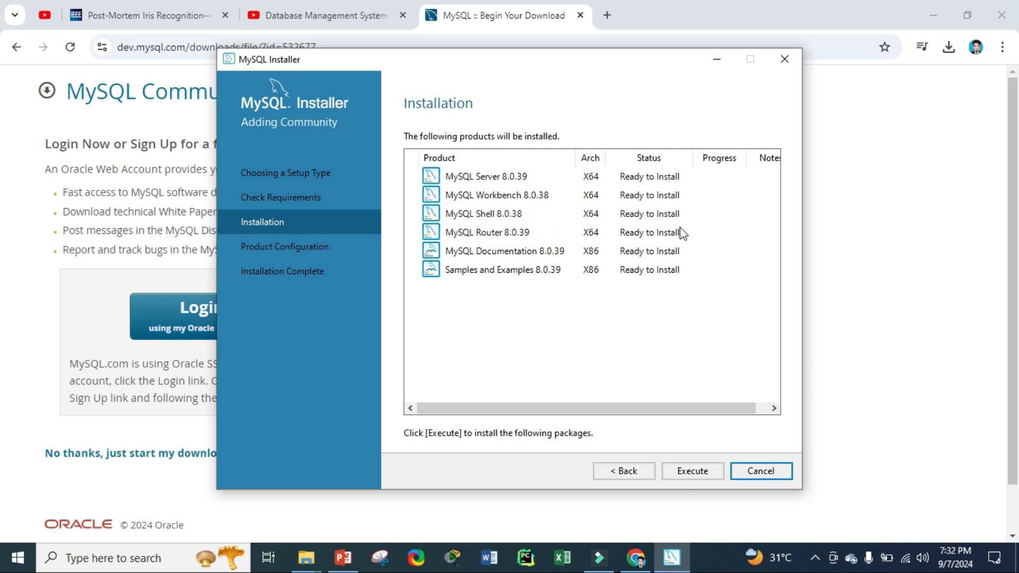
pyautogui.click(690, 472)
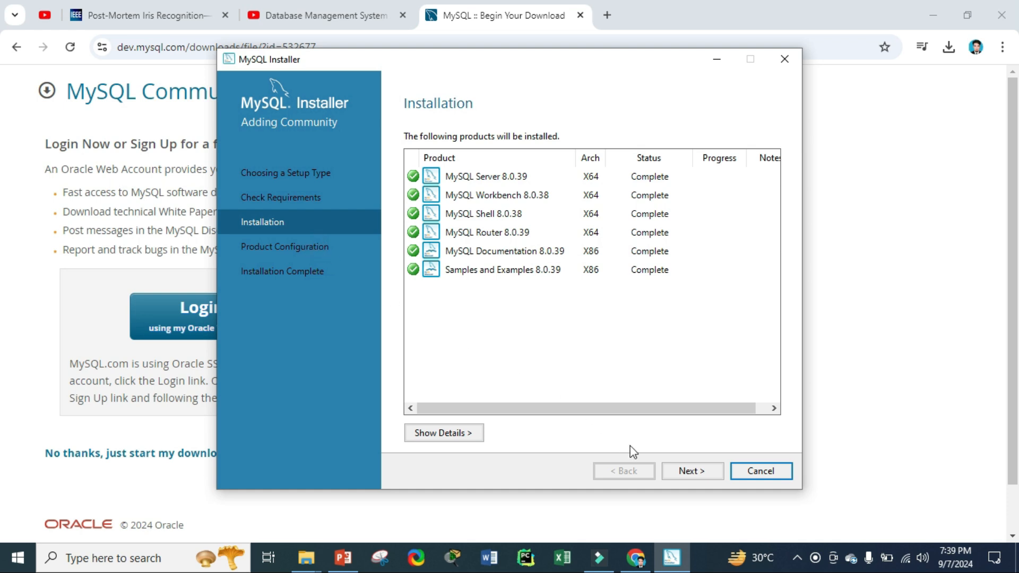
# Step: Keep Development Computer on port 3306 without opening the firewall port
pyautogui.click(703, 479)
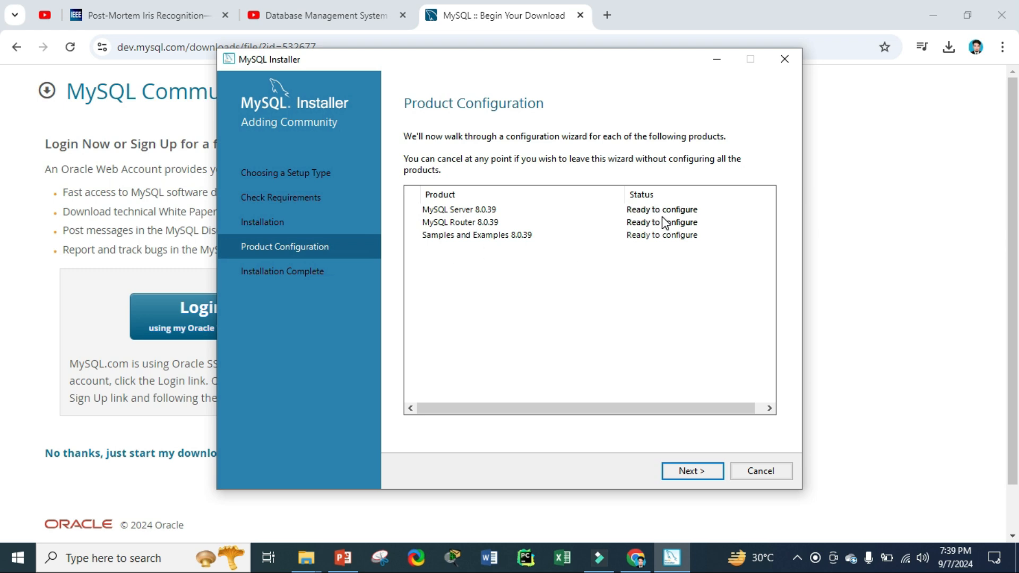
pyautogui.click(698, 471)
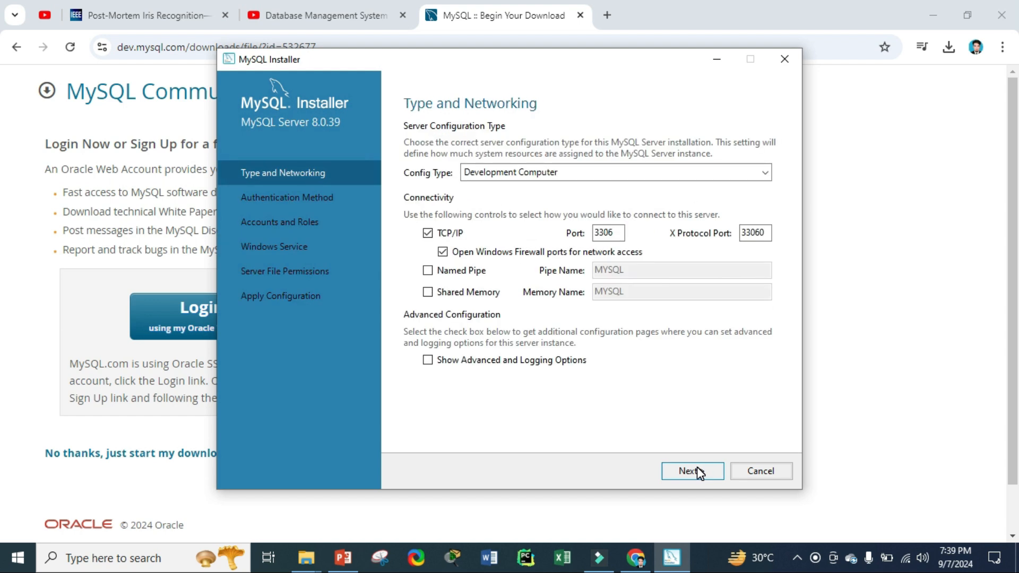
pyautogui.click(444, 251)
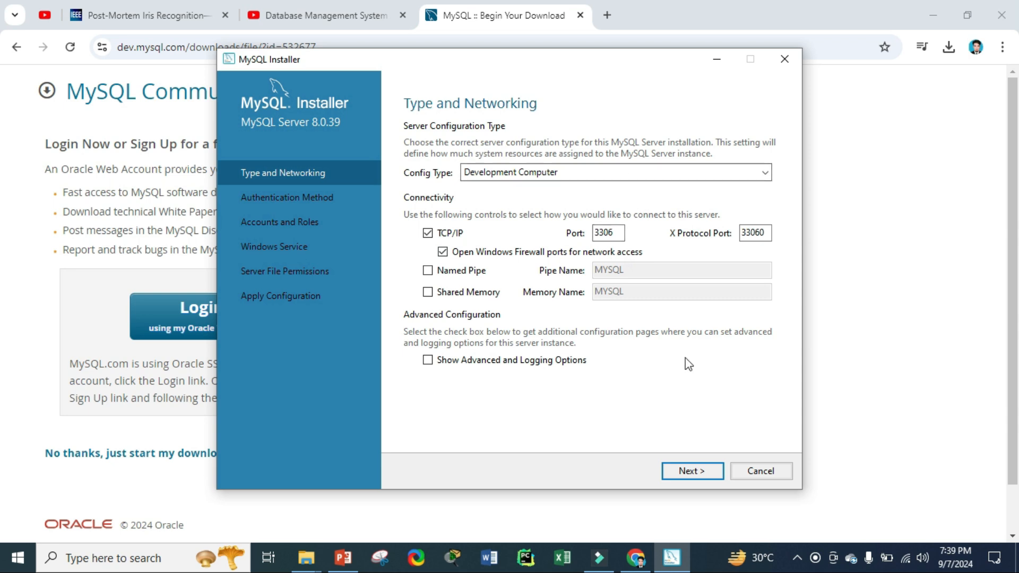
pyautogui.click(692, 472)
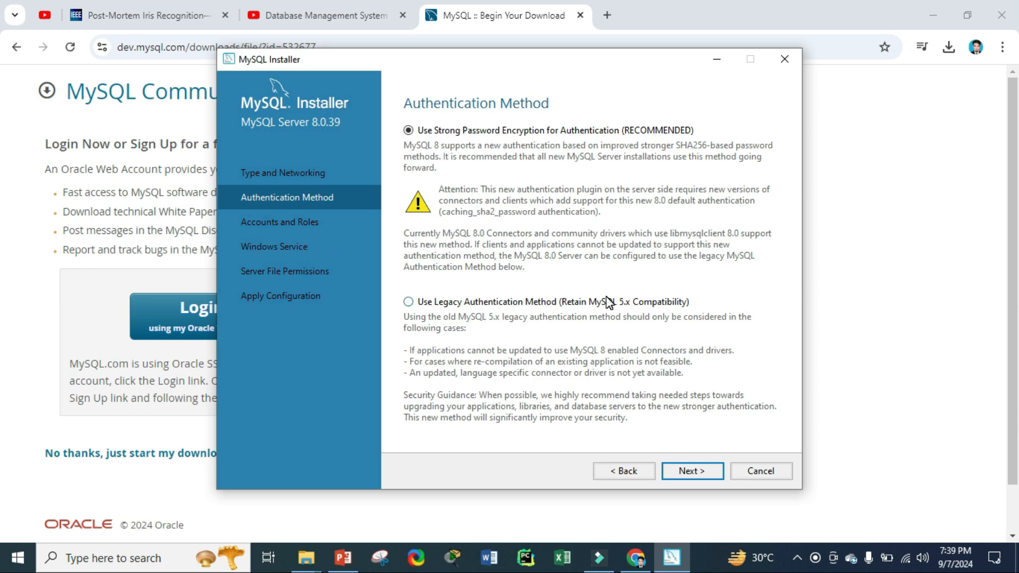
# Step: Keep strong password encryption and enter the root password in both password fields
pyautogui.click(686, 472)
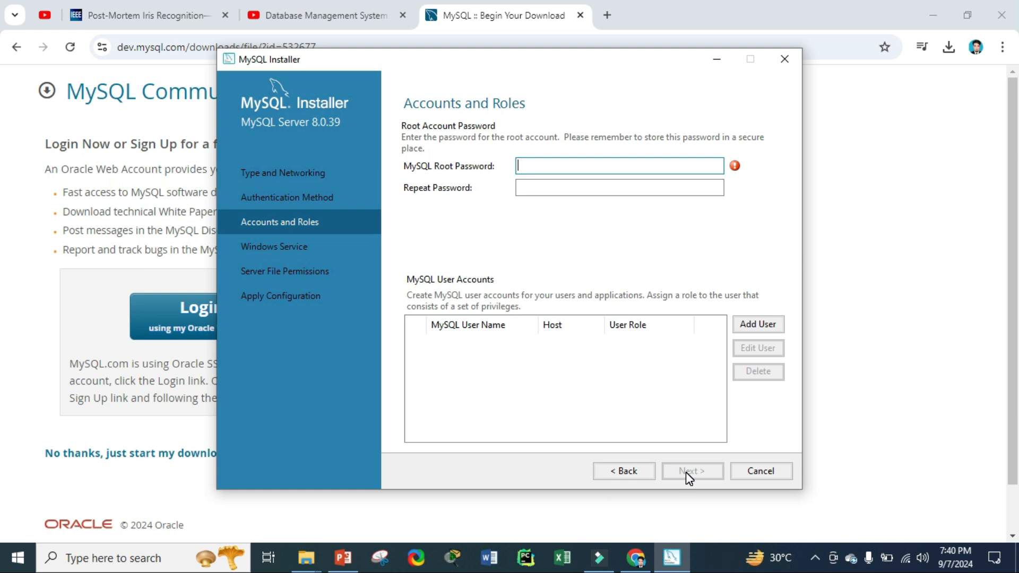
pyautogui.write('root')
pyautogui.press('BackSpace')
pyautogui.press('BackSpace')
pyautogui.press('BackSpace')
pyautogui.press('BackSpace')
pyautogui.write('12345')
pyautogui.click(576, 194)
pyautogui.write('12345')
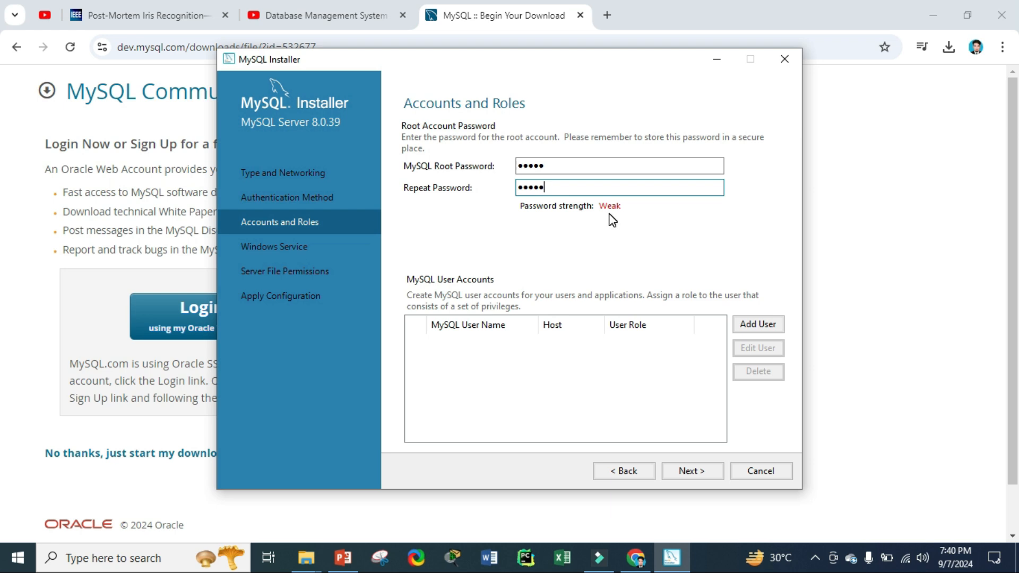
# Step: Accept the MySQL80 service and default file permissions, then apply the server configuration
pyautogui.click(679, 469)
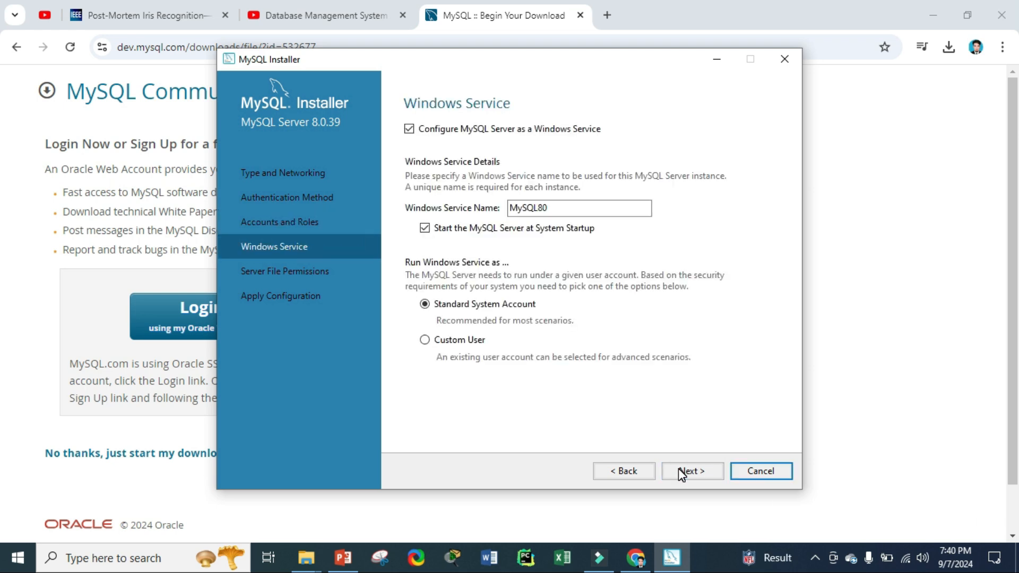
pyautogui.click(679, 470)
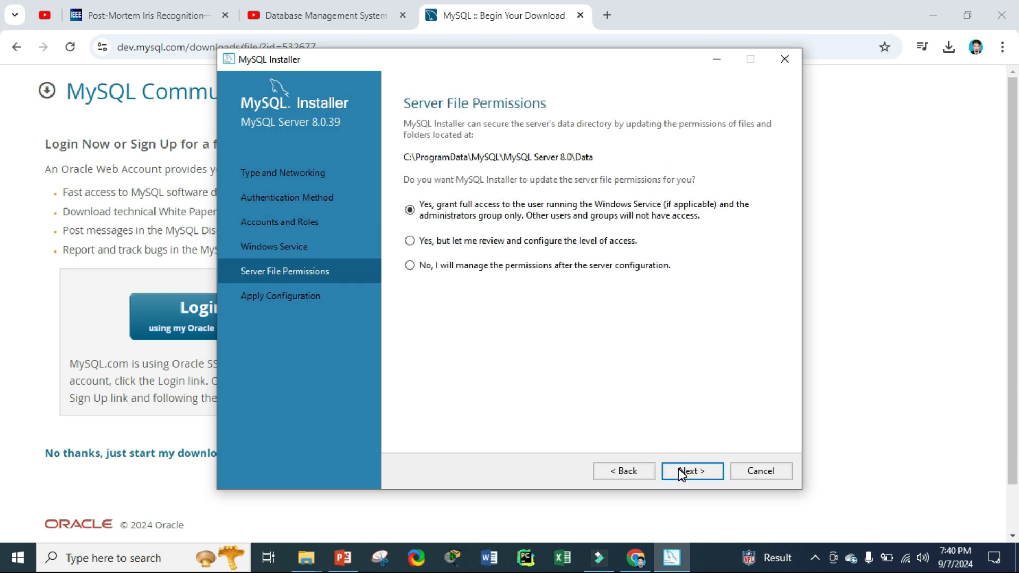
pyautogui.click(680, 469)
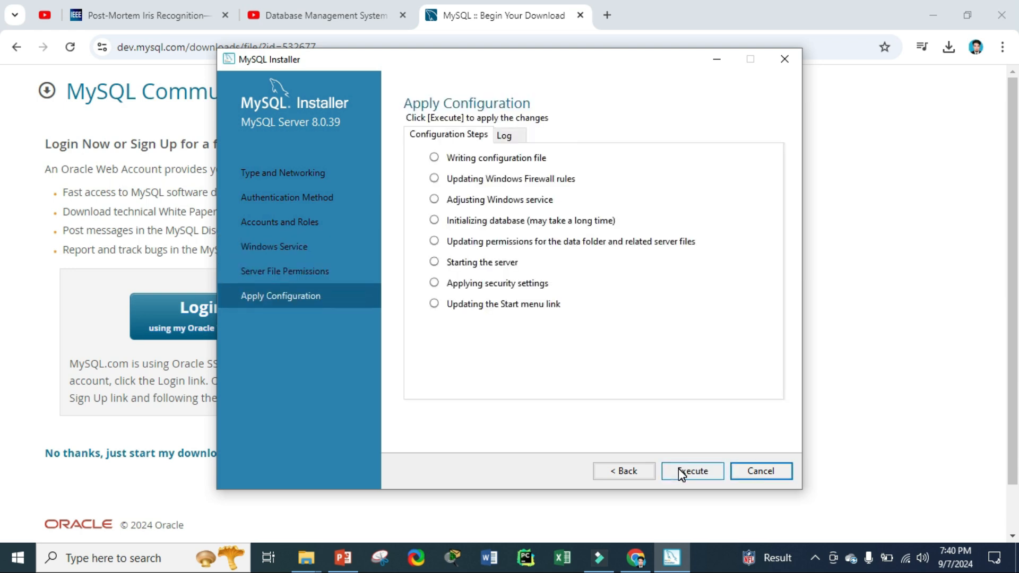
pyautogui.click(678, 468)
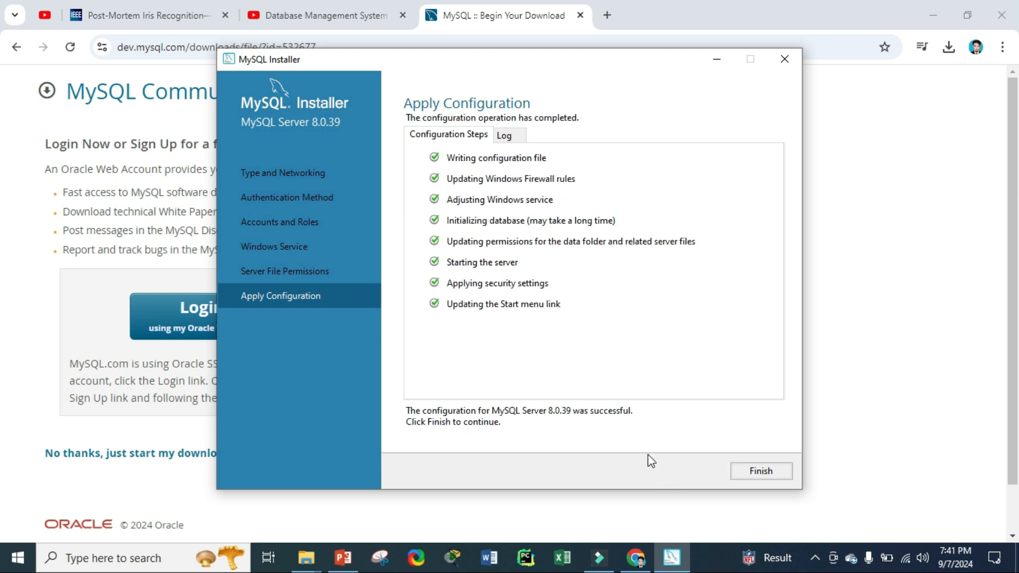
pyautogui.click(756, 470)
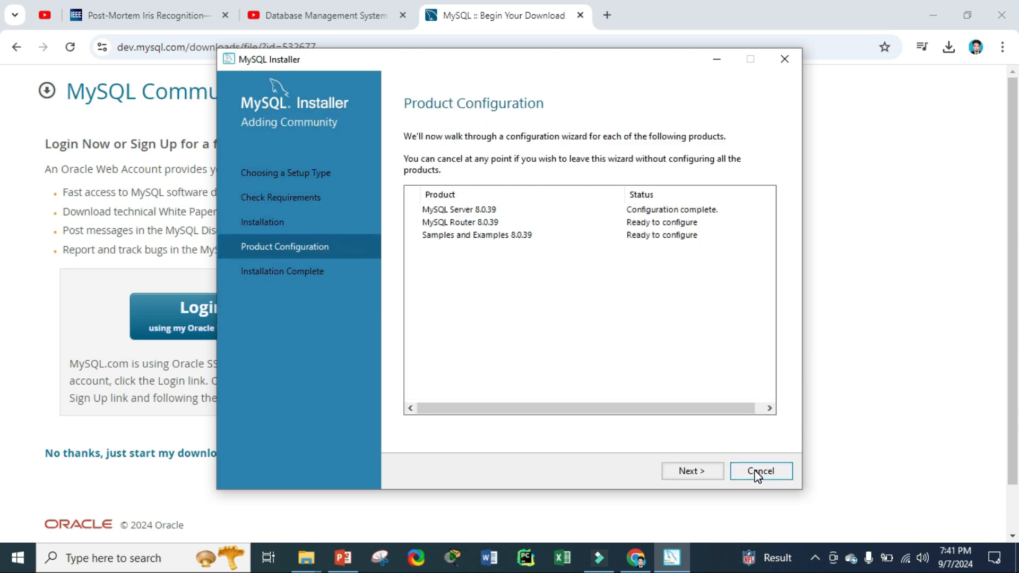
# Step: Finish MySQL Router configuration without bootstrapping and move on to Samples and Examples
pyautogui.click(696, 477)
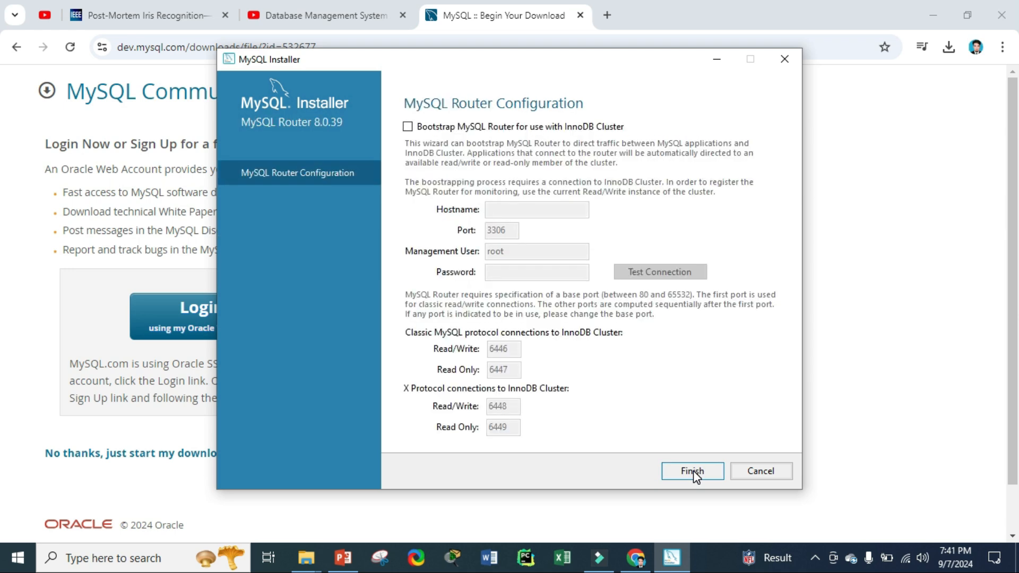
pyautogui.click(693, 472)
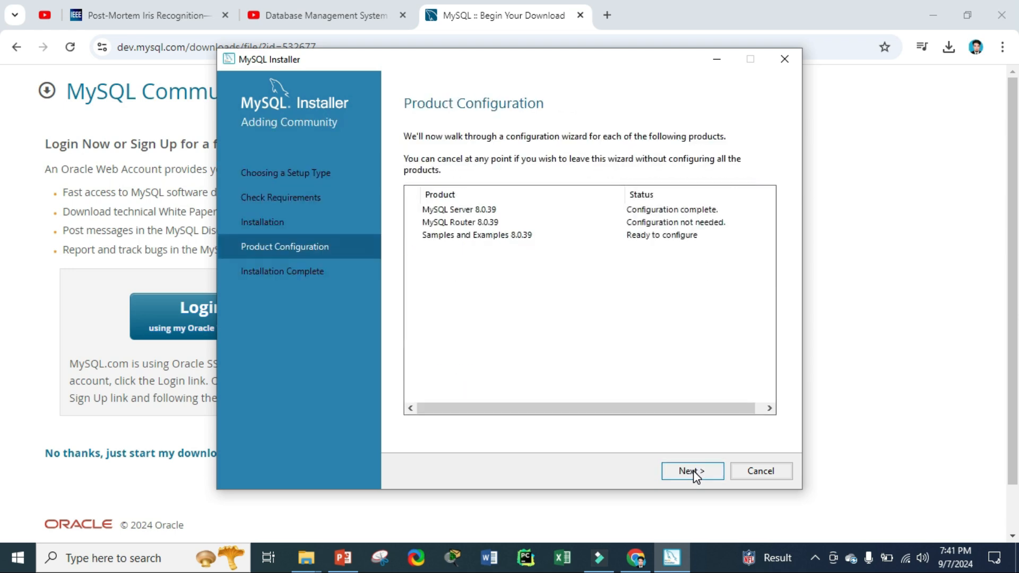
pyautogui.click(693, 471)
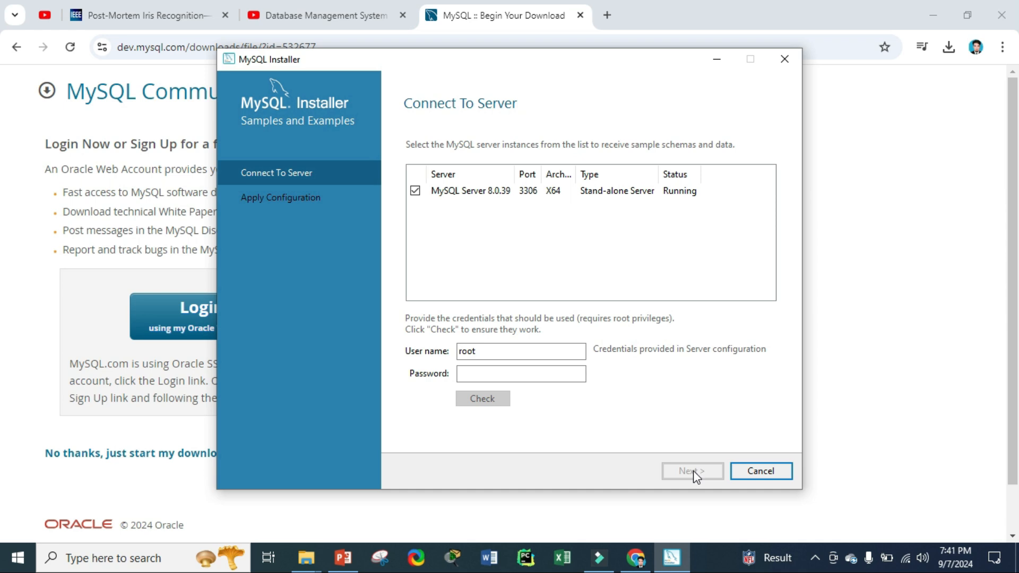
# Step: Enter the root password, verify the server connection, and continue to Apply Configuration
pyautogui.click(534, 373)
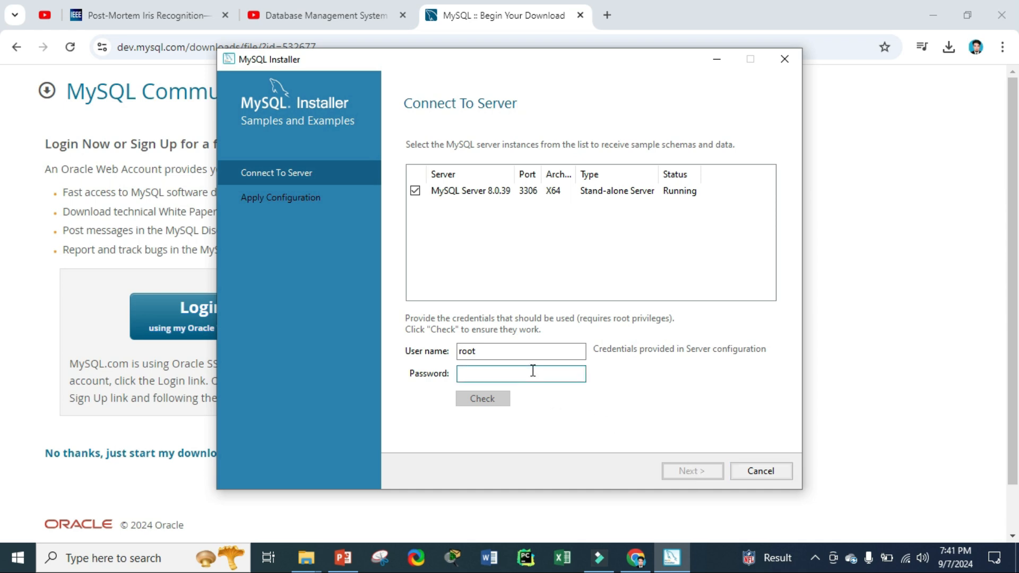
pyautogui.write('12345')
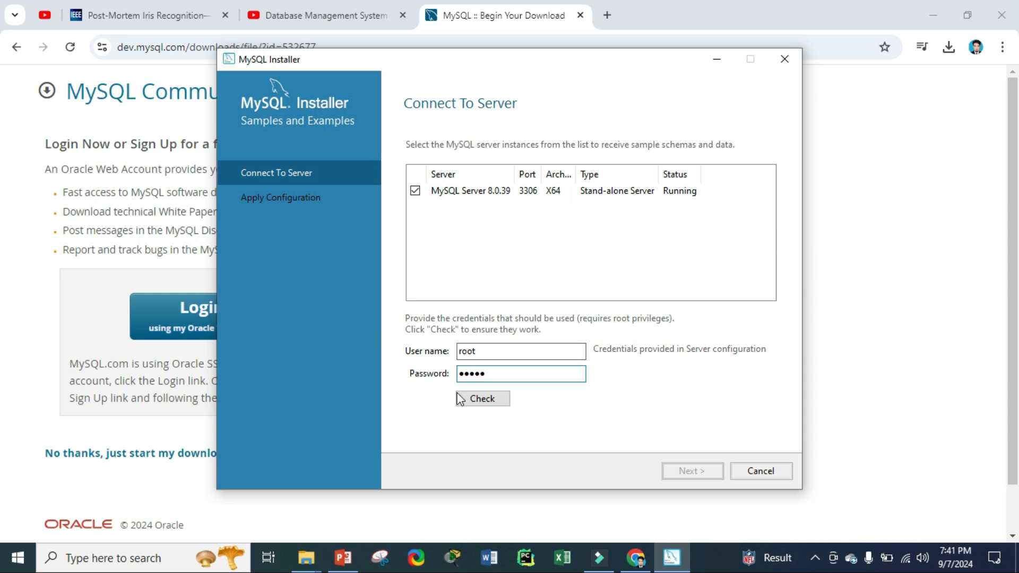
pyautogui.click(468, 399)
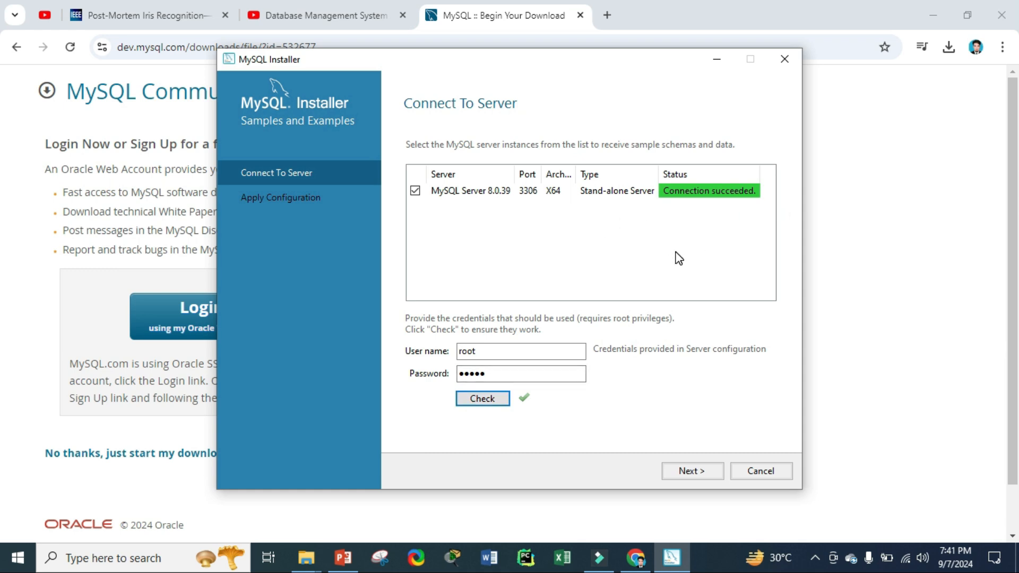
pyautogui.click(686, 471)
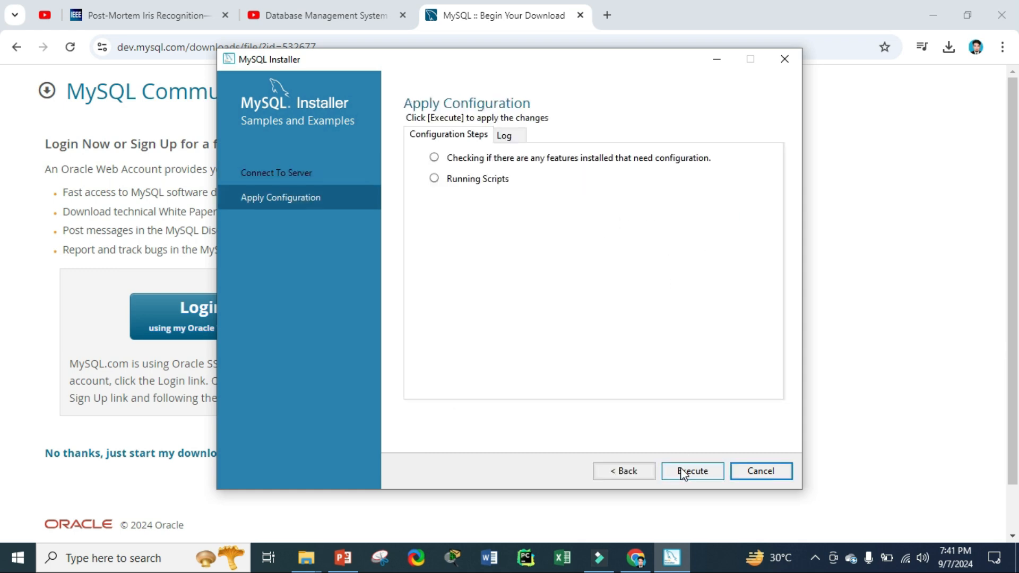
# Step: Run the Samples and Examples 8.0.39 configuration, then continue to the Installation Complete summary
pyautogui.click(684, 472)
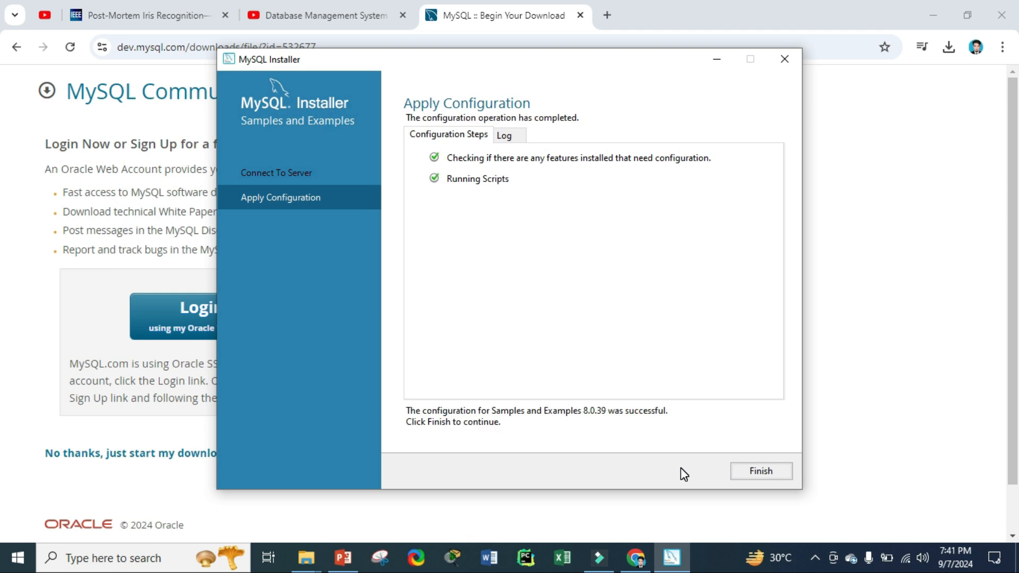
pyautogui.click(755, 474)
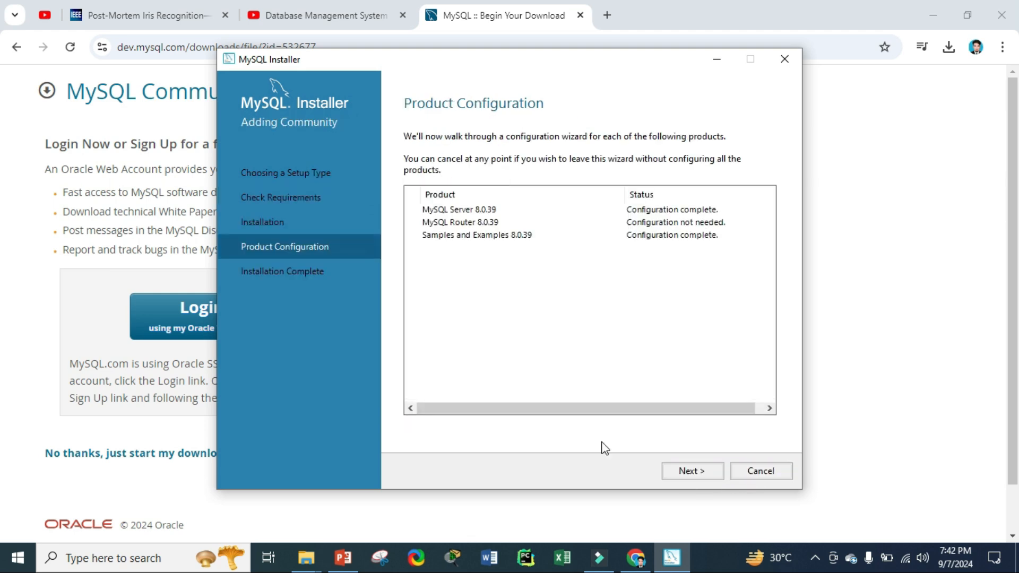
pyautogui.click(685, 471)
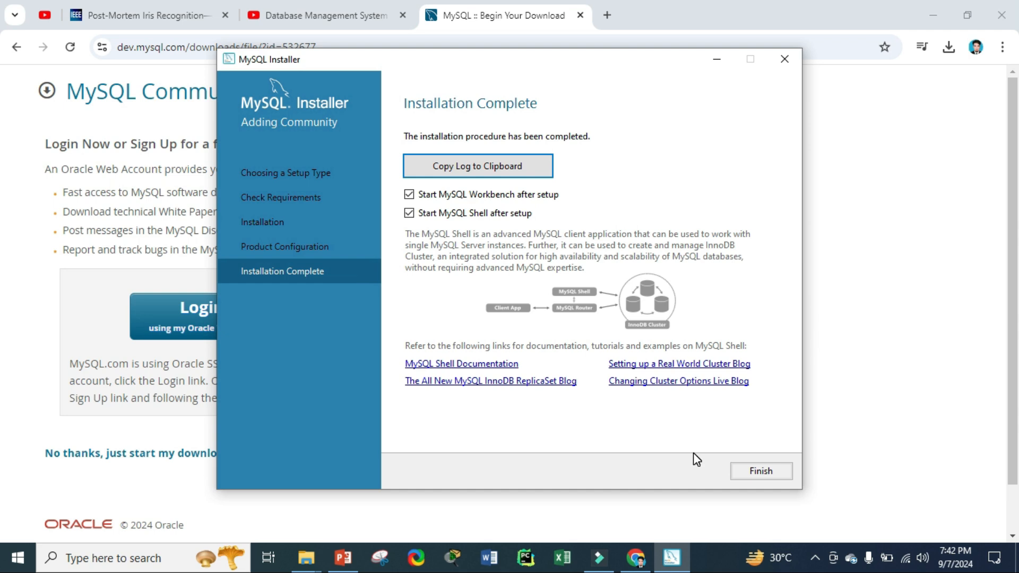
# Step: Finish the installer and launch MySQL 8.0 Command Line Client by searching 'mysql' in the Start menu
pyautogui.click(775, 477)
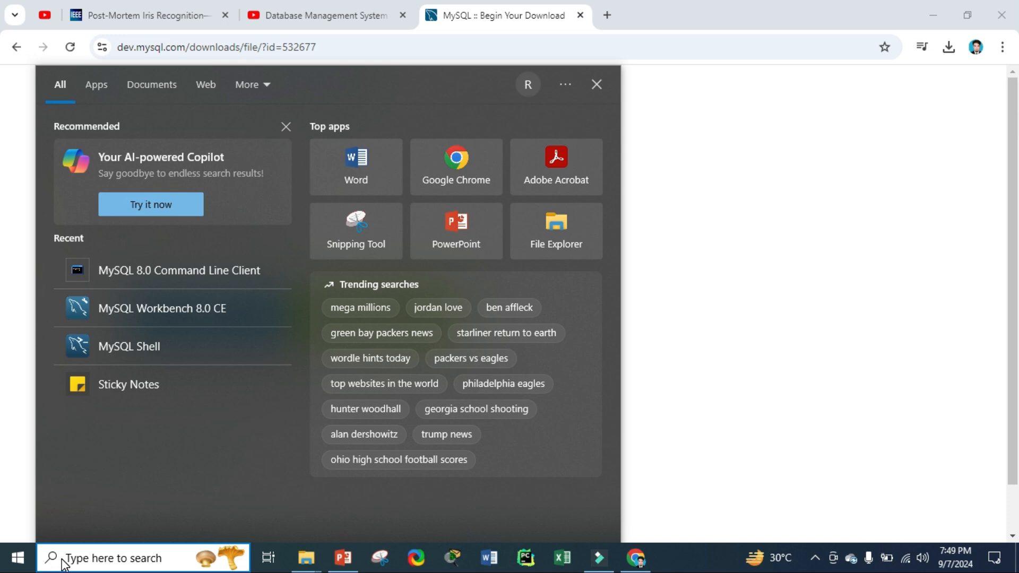
pyautogui.write('mysql')
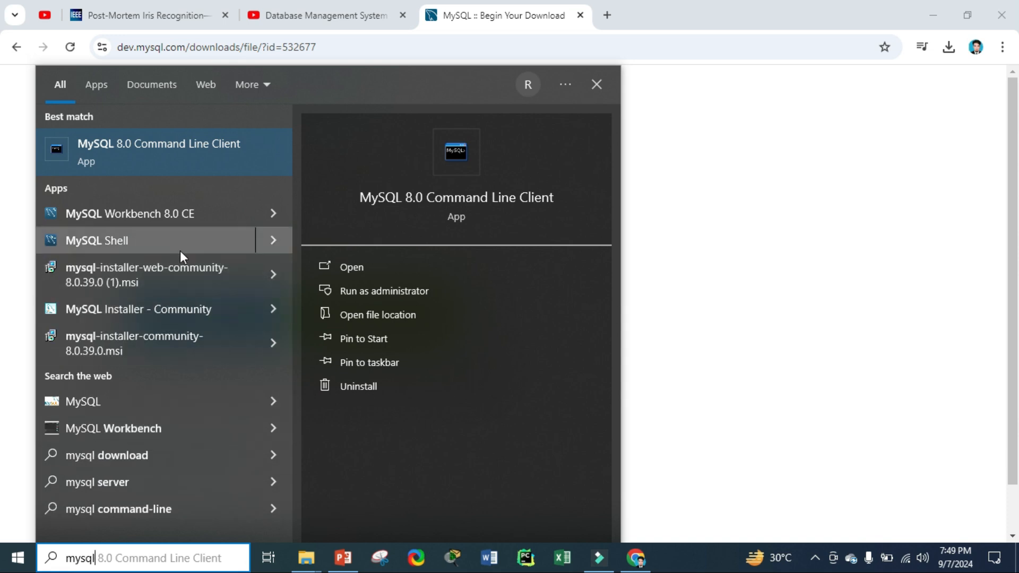
pyautogui.click(205, 154)
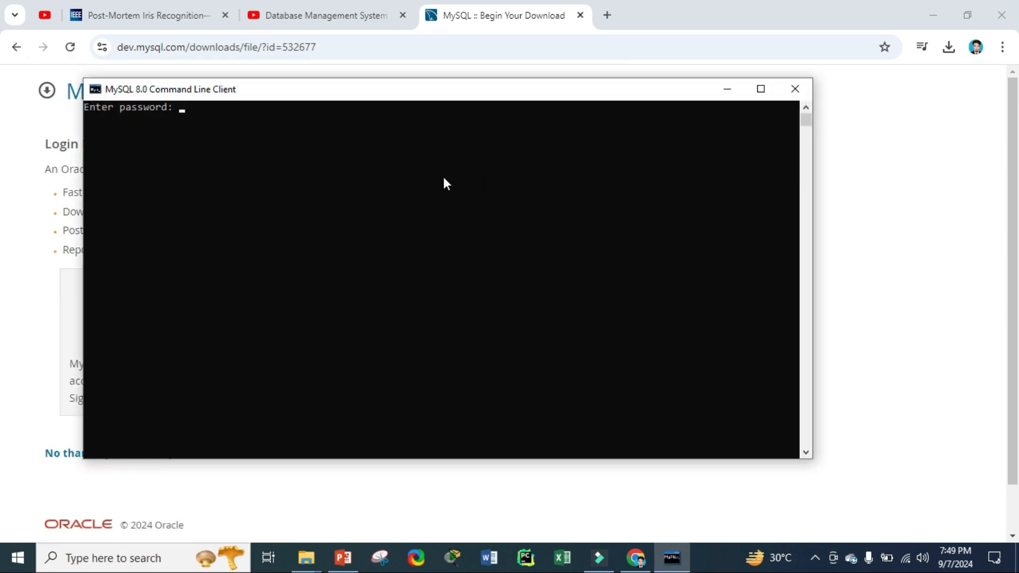
# Step: Log in as root by entering the root password
pyautogui.write('123')
pyautogui.press('BackSpace')
pyautogui.press('BackSpace')
pyautogui.press('BackSpace')
pyautogui.press('BackSpace')
pyautogui.write('12345')
pyautogui.press('Return')
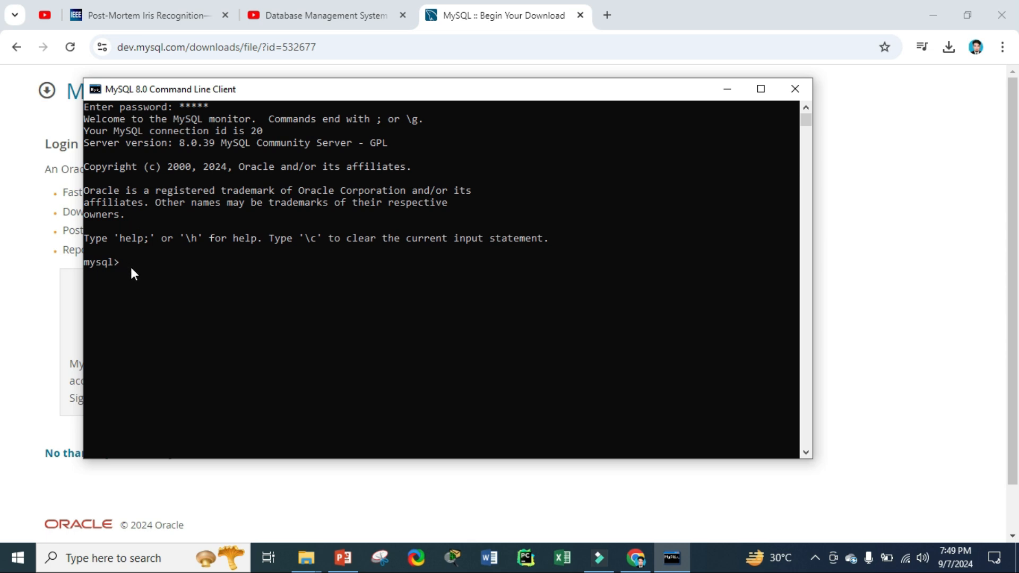
# Step: Run 'show databases;' to list the six databases, including sakila and world
pyautogui.write('show databases;')
pyautogui.press('Return')
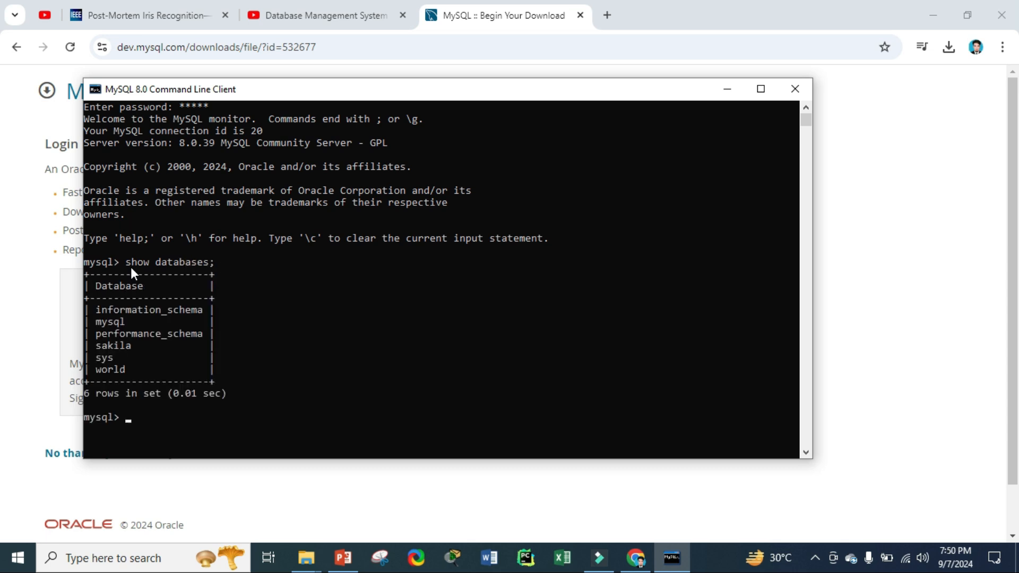